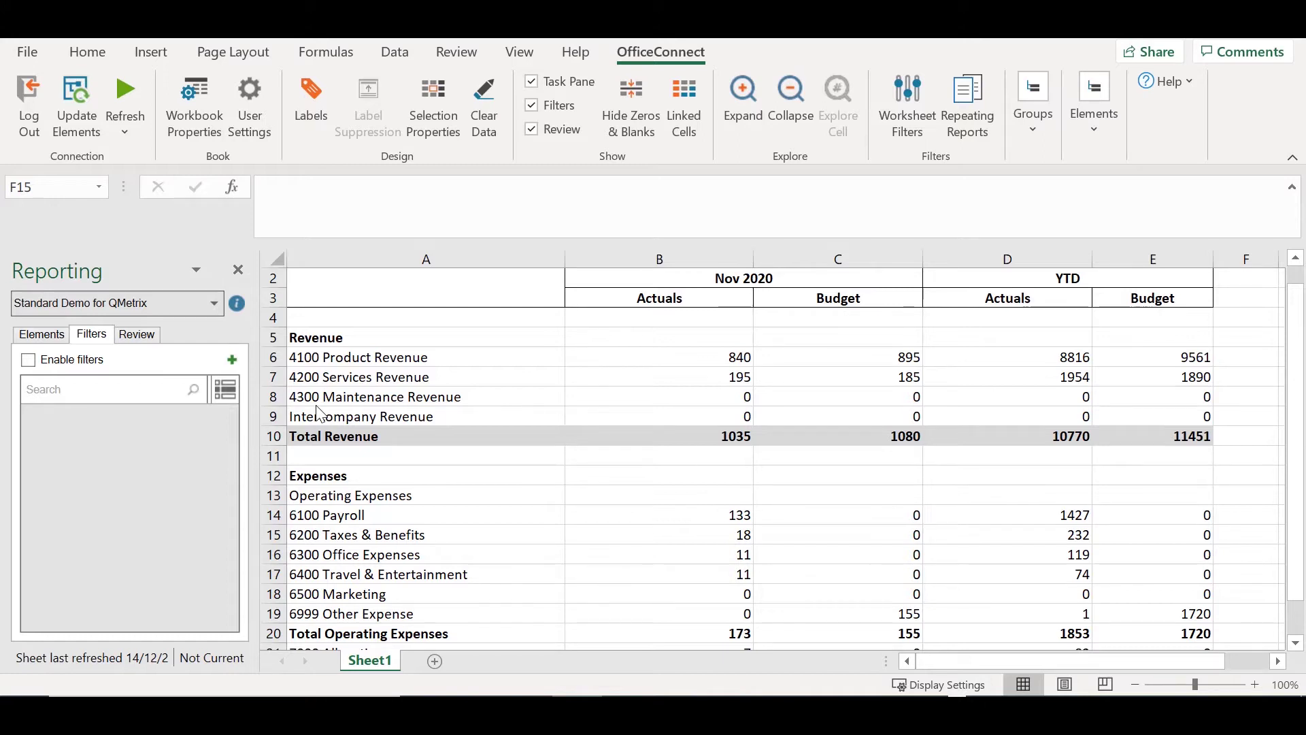
# Add and enable an Australia worksheet filter on the Location dimension, then refresh the report
pyautogui.click(232, 360)
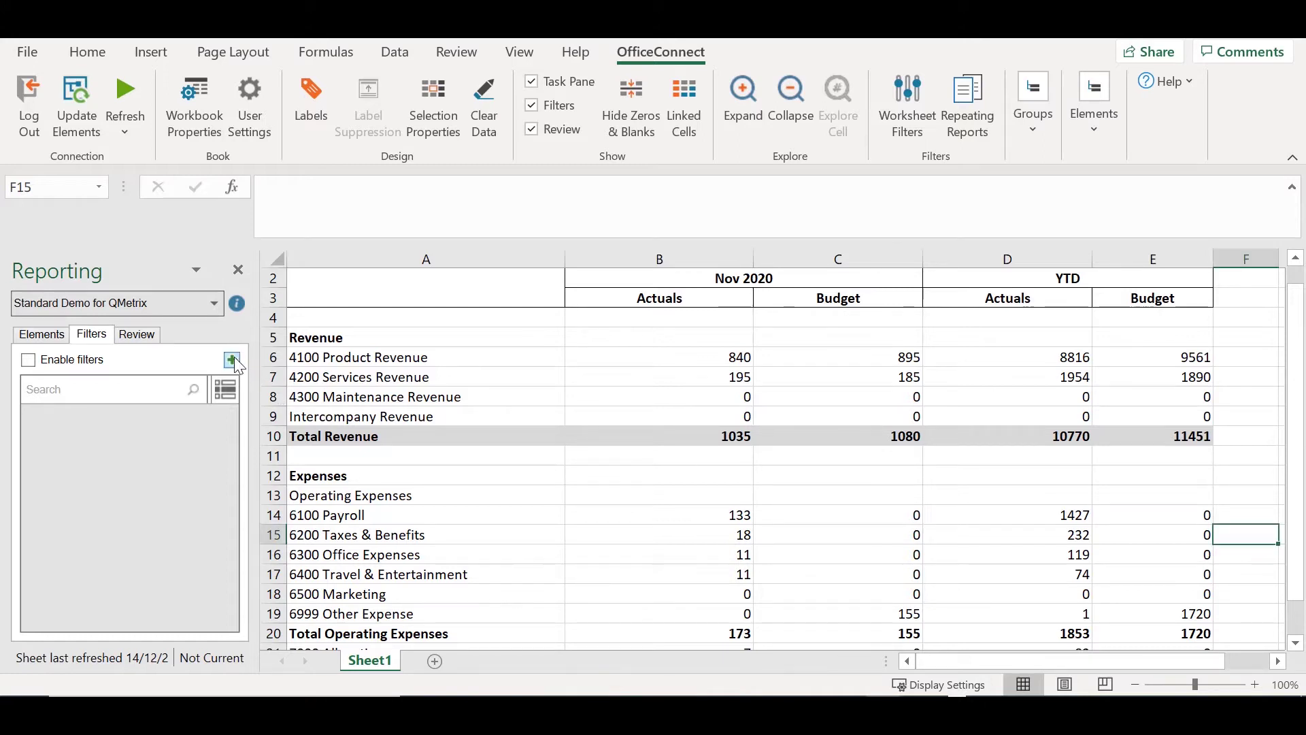
pyautogui.click(233, 359)
pyautogui.scroll(-4, 651, 369)
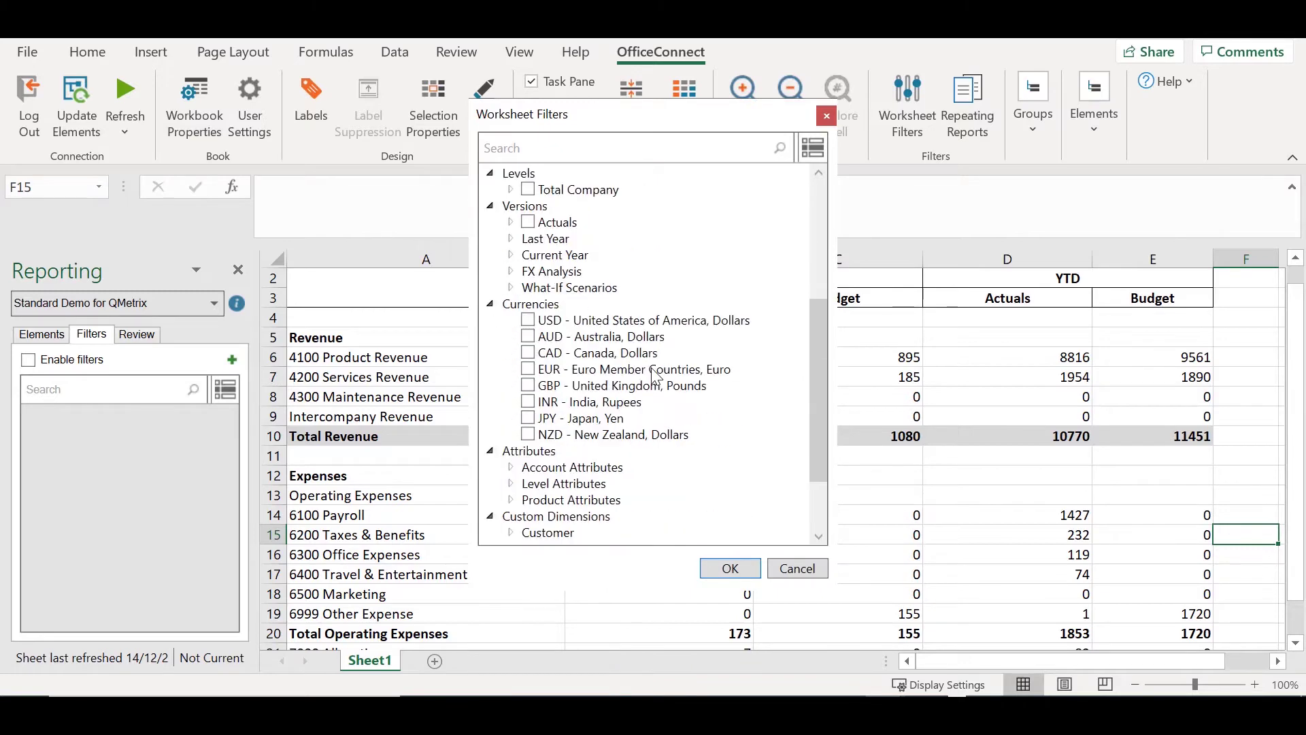
pyautogui.scroll(-2, 655, 376)
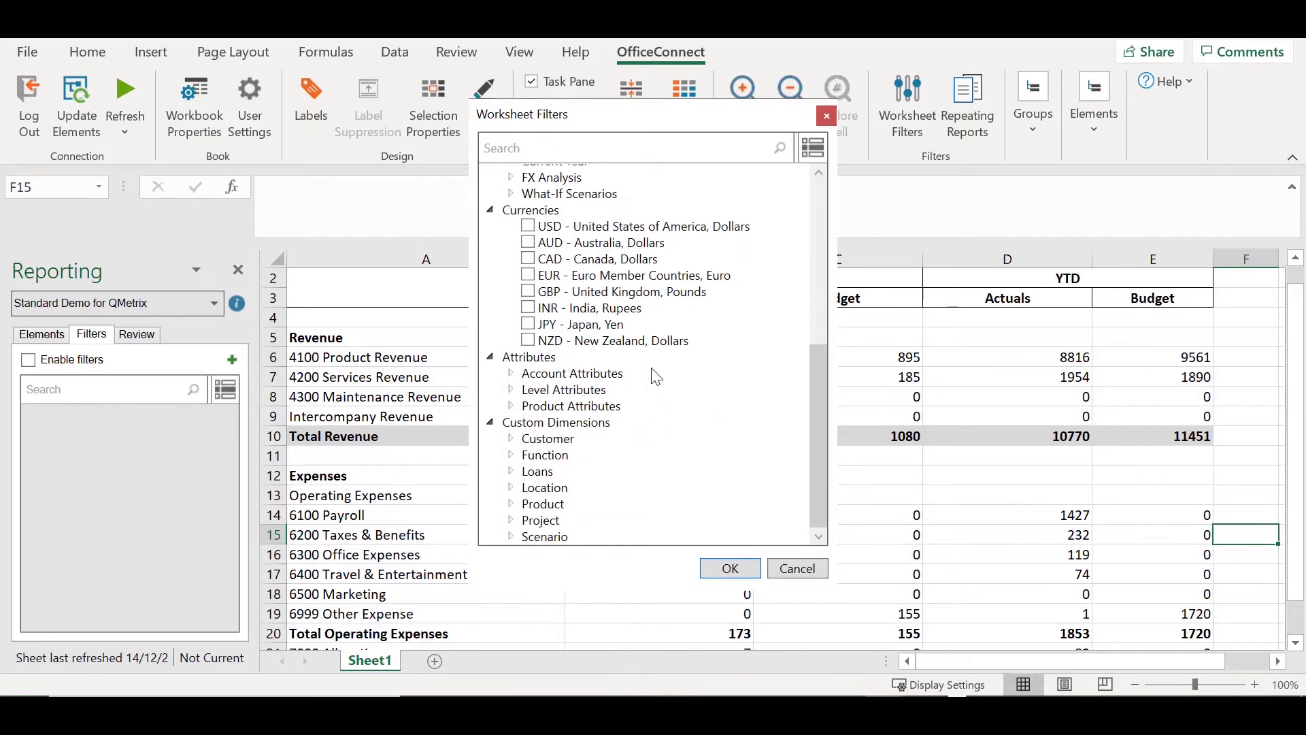
pyautogui.click(508, 488)
pyautogui.click(548, 503)
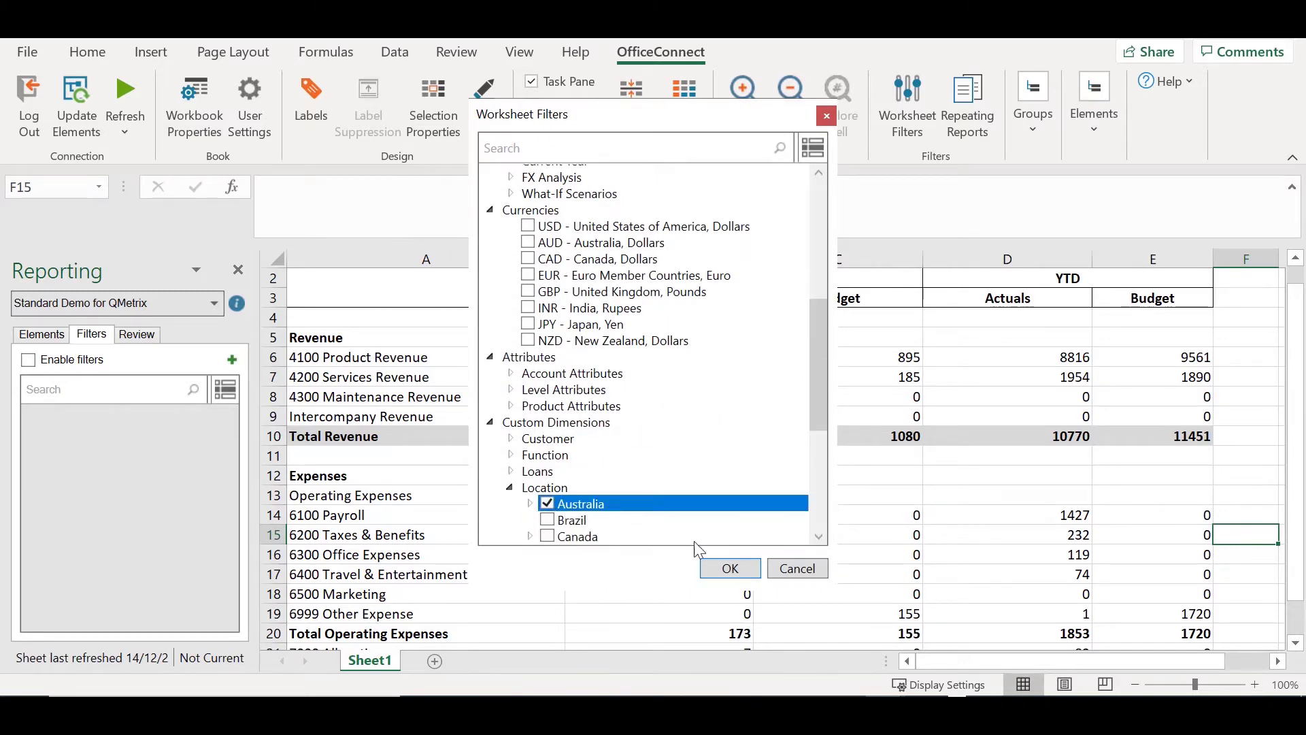
pyautogui.click(726, 572)
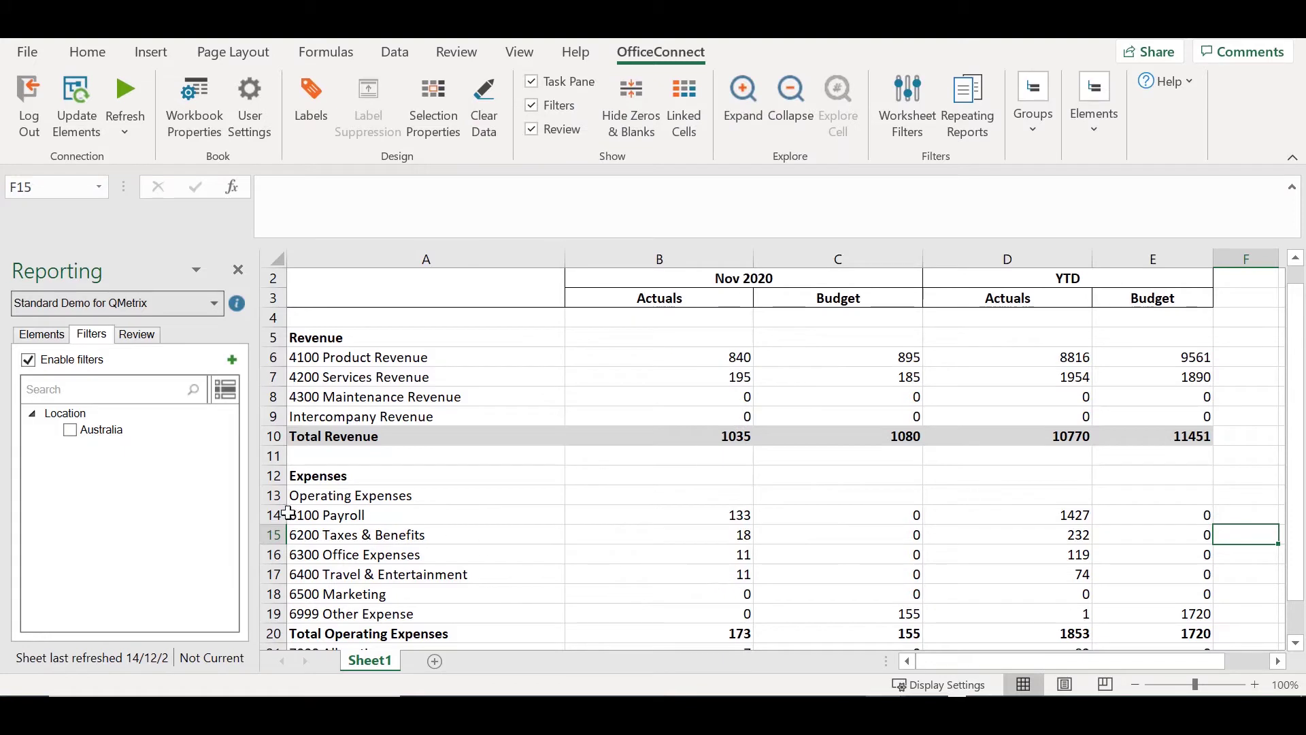
pyautogui.click(70, 431)
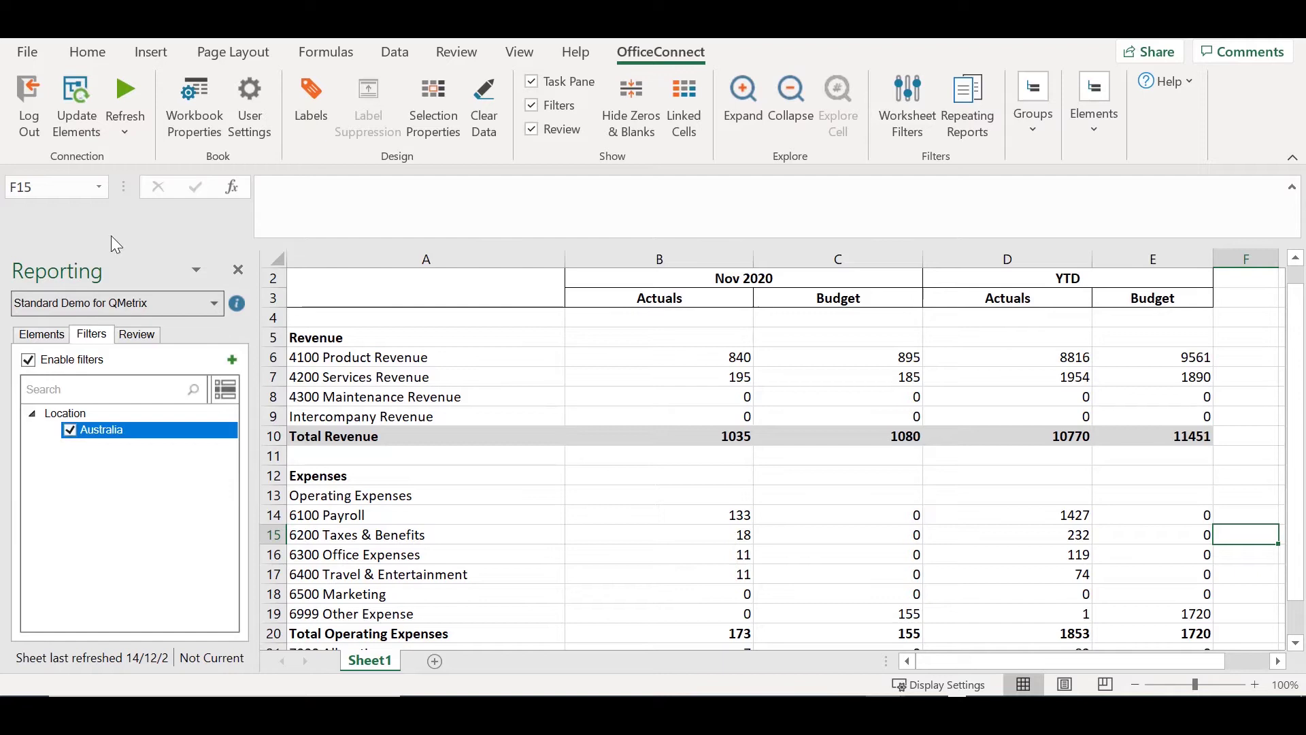
pyautogui.click(125, 102)
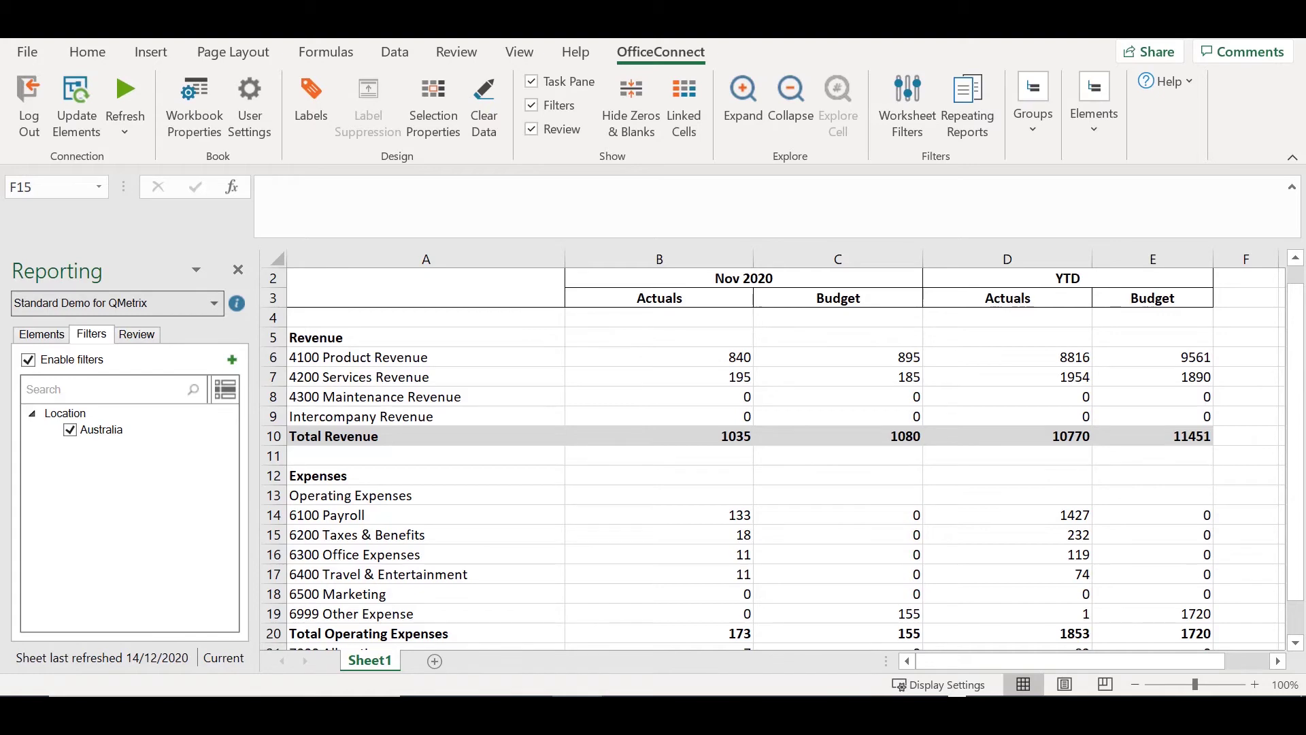
# Insert blank Sheet7, then switch back to the Australia-filtered Sheet1 report
pyautogui.click(436, 666)
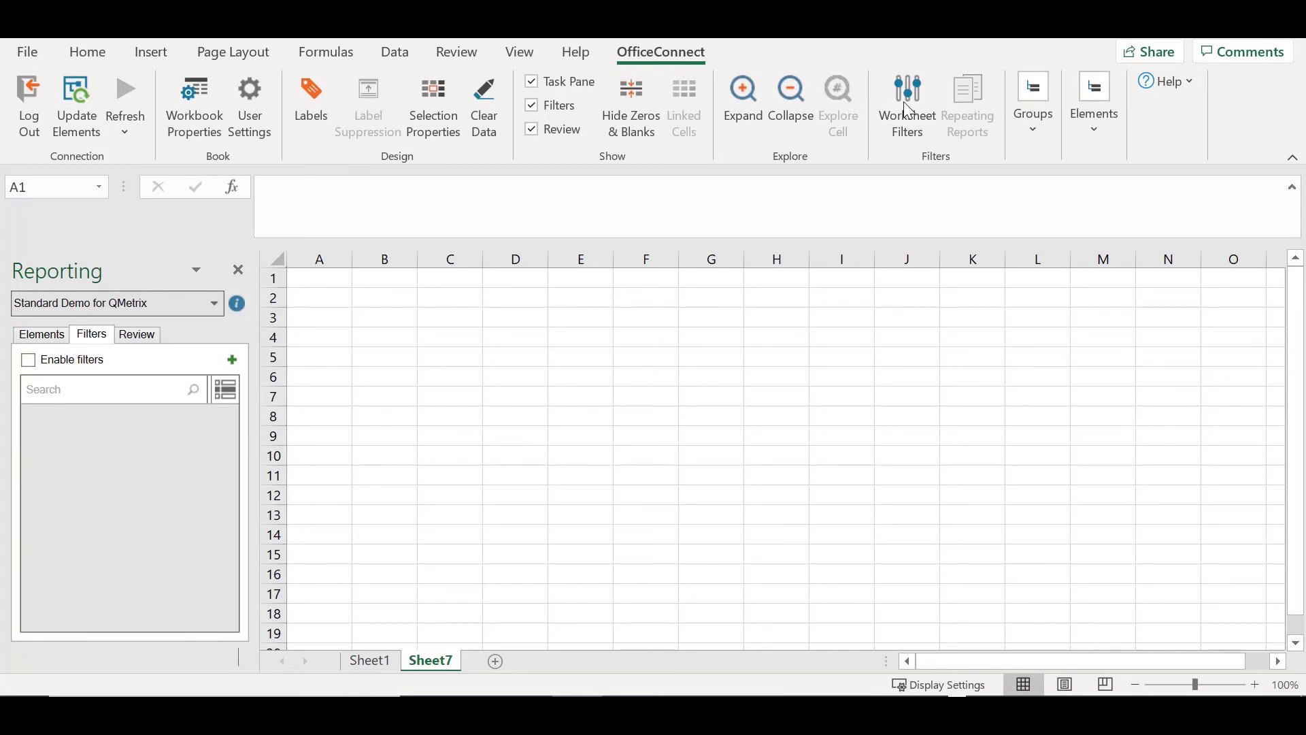
pyautogui.hotkey('ctrl', 'pageup')
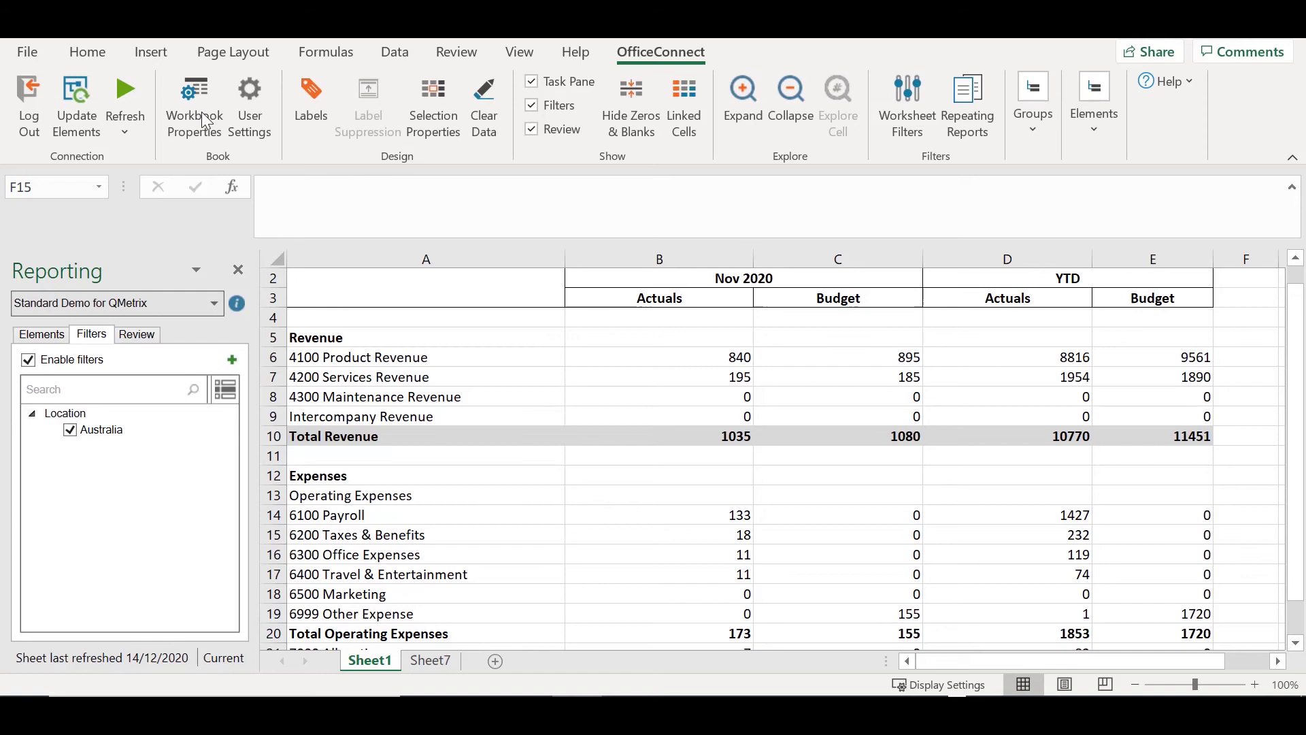
# In Workbook Properties, add and enable an Australia Location filter, then apply the settings
pyautogui.click(186, 98)
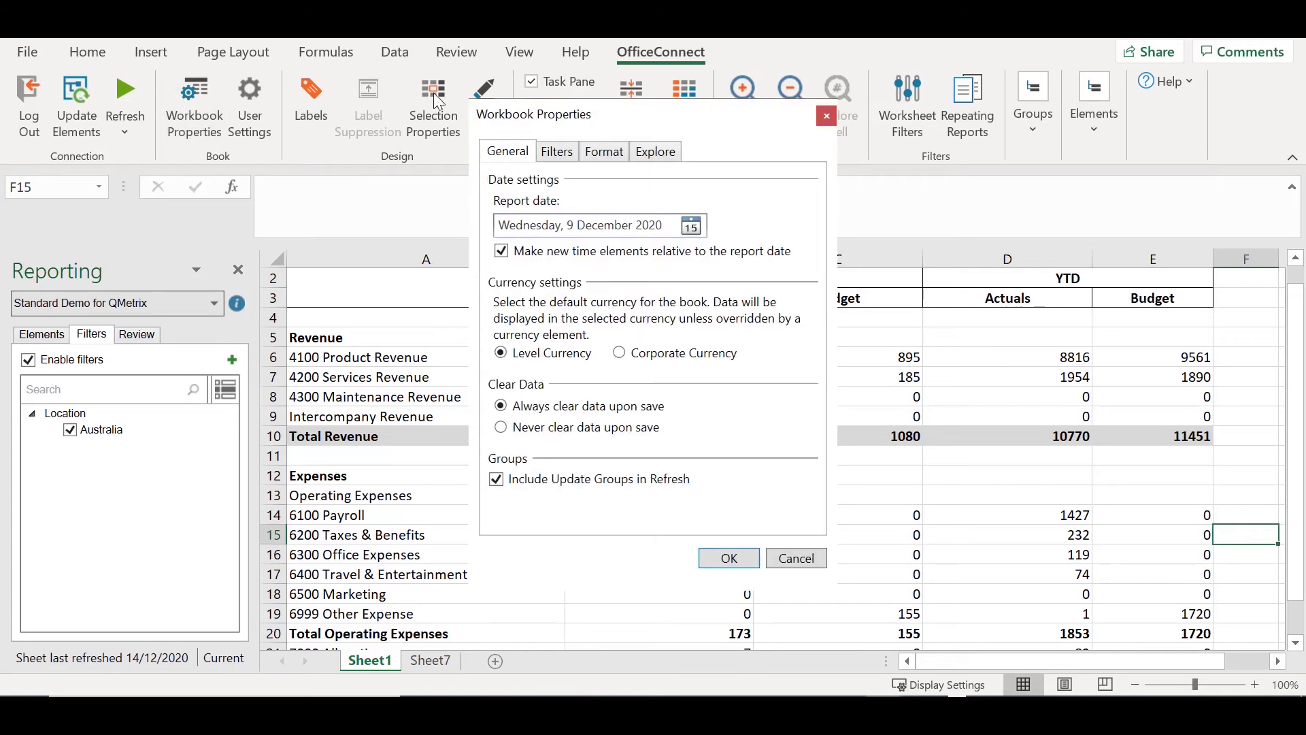
pyautogui.click(559, 154)
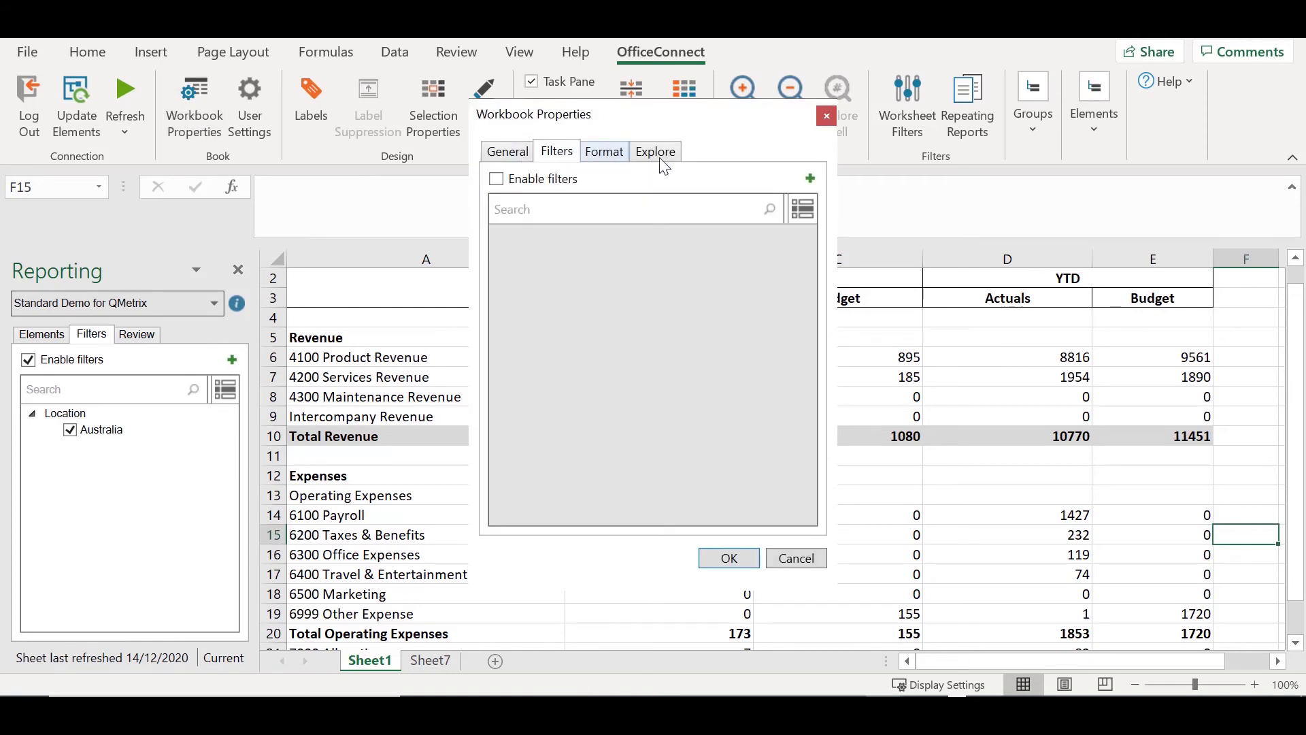
pyautogui.click(808, 178)
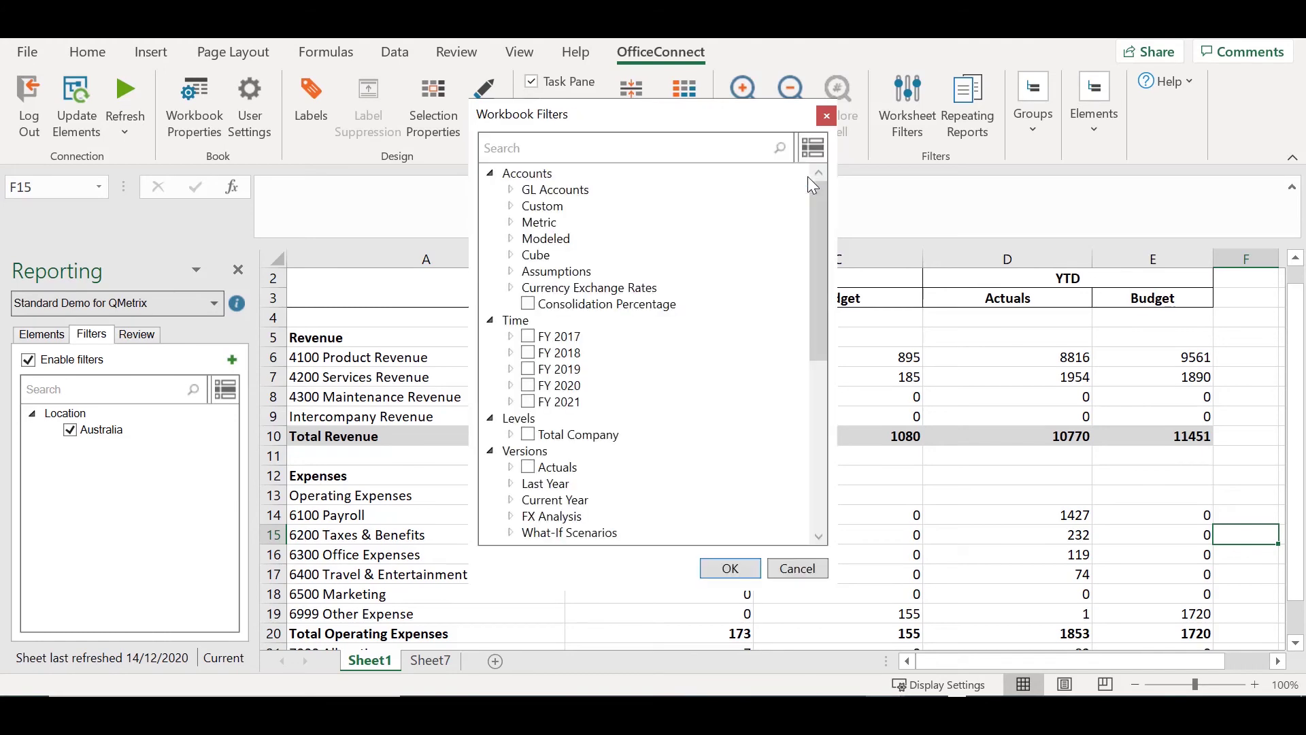
pyautogui.scroll(-3, 718, 263)
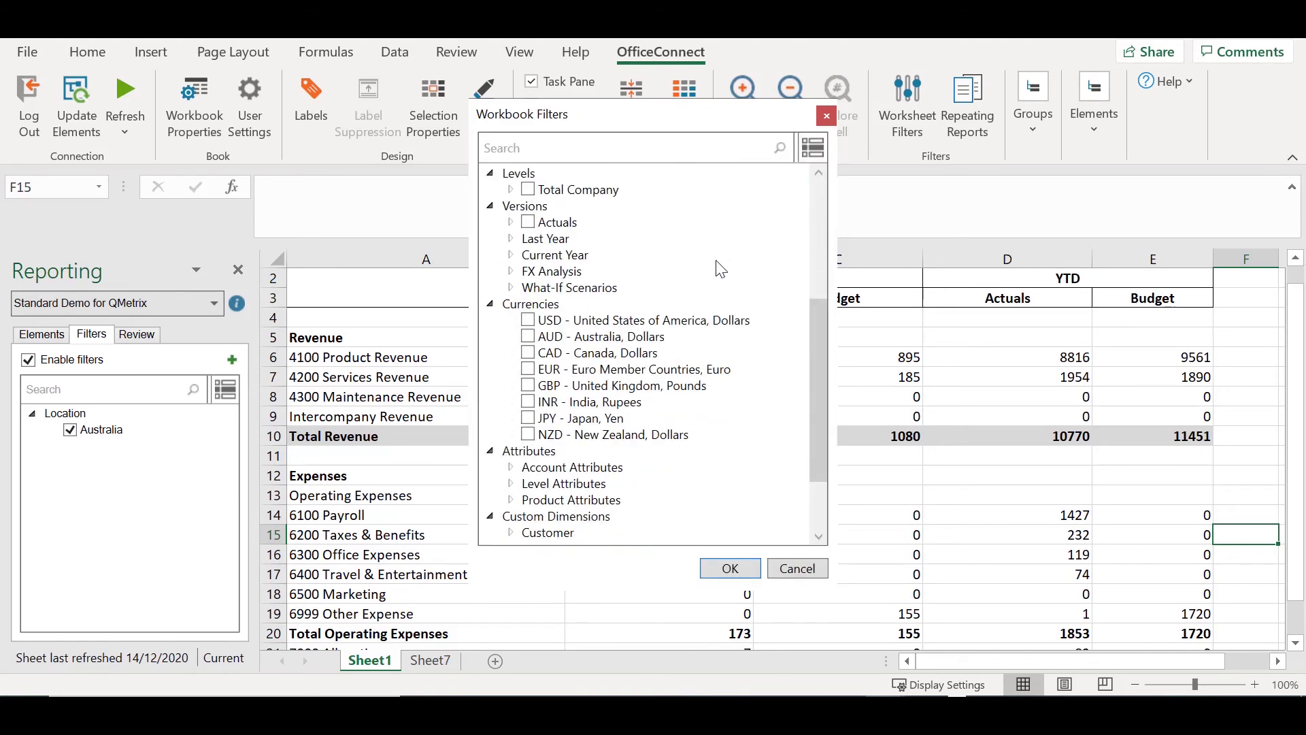
pyautogui.scroll(-4, 718, 263)
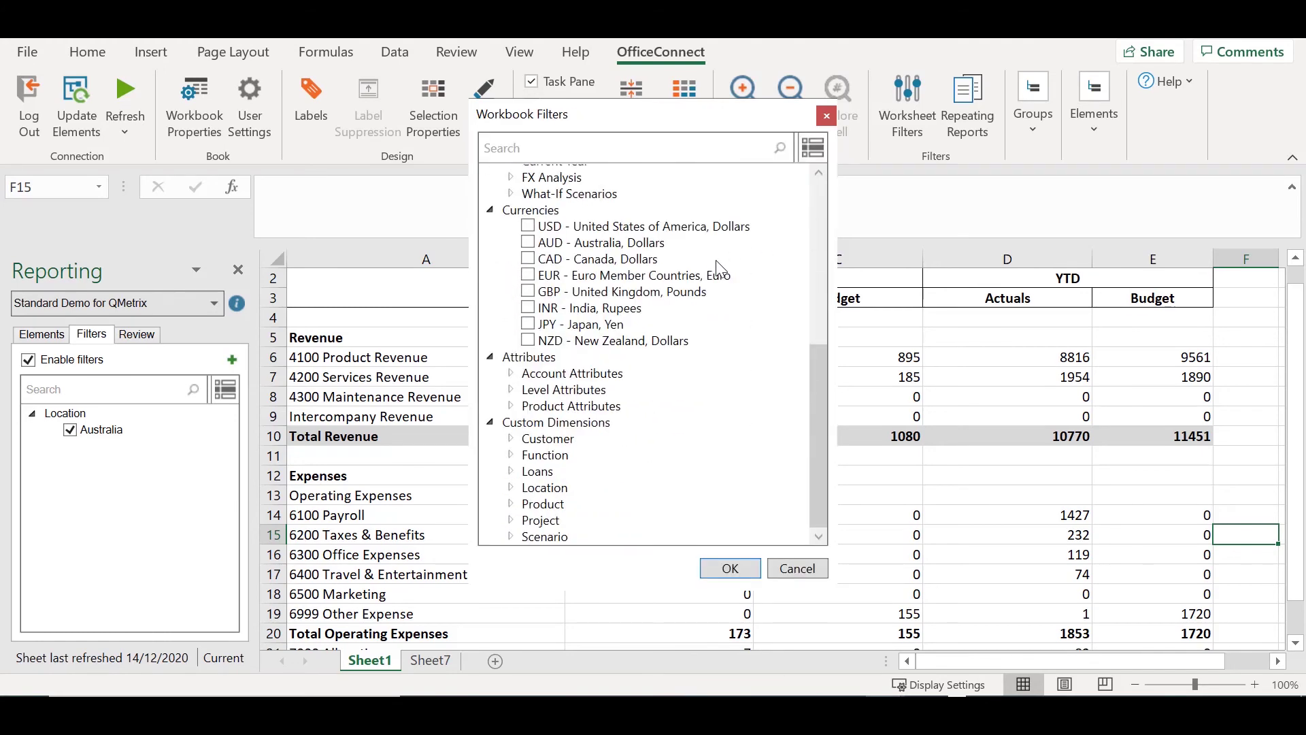
pyautogui.click(512, 486)
pyautogui.click(548, 504)
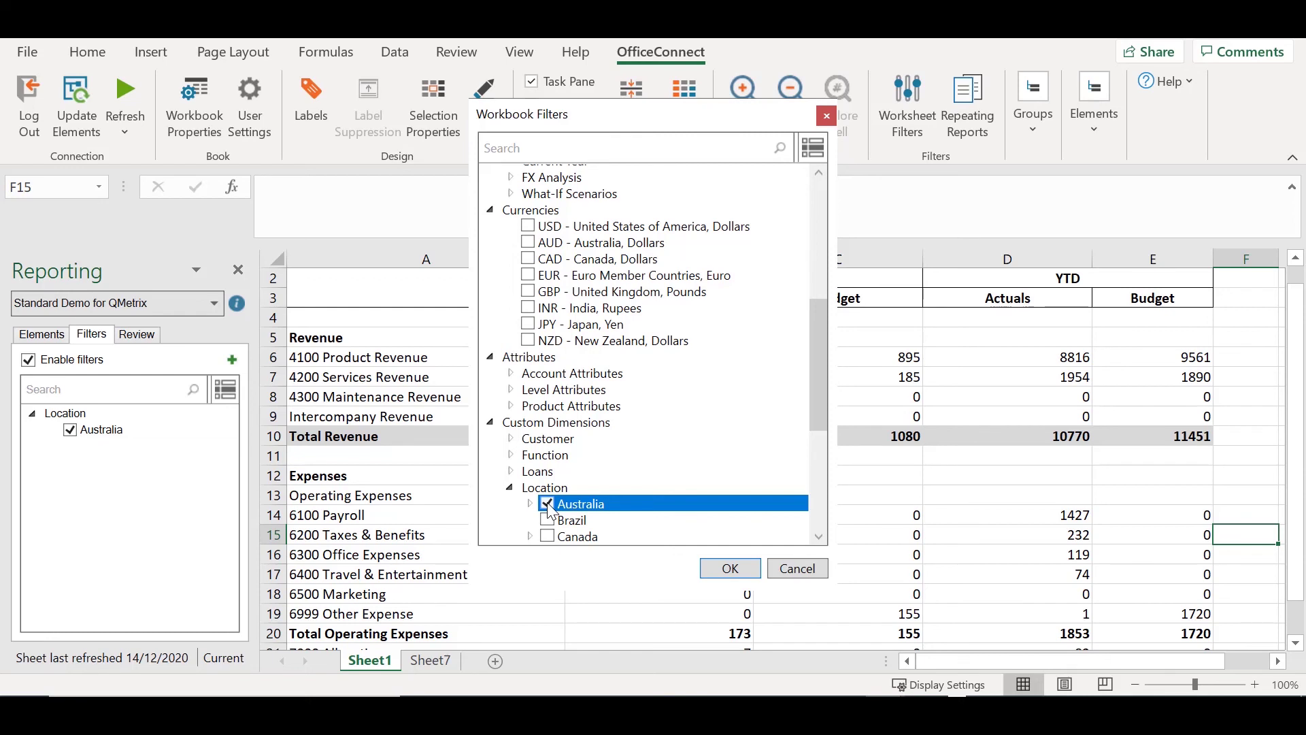
pyautogui.click(726, 572)
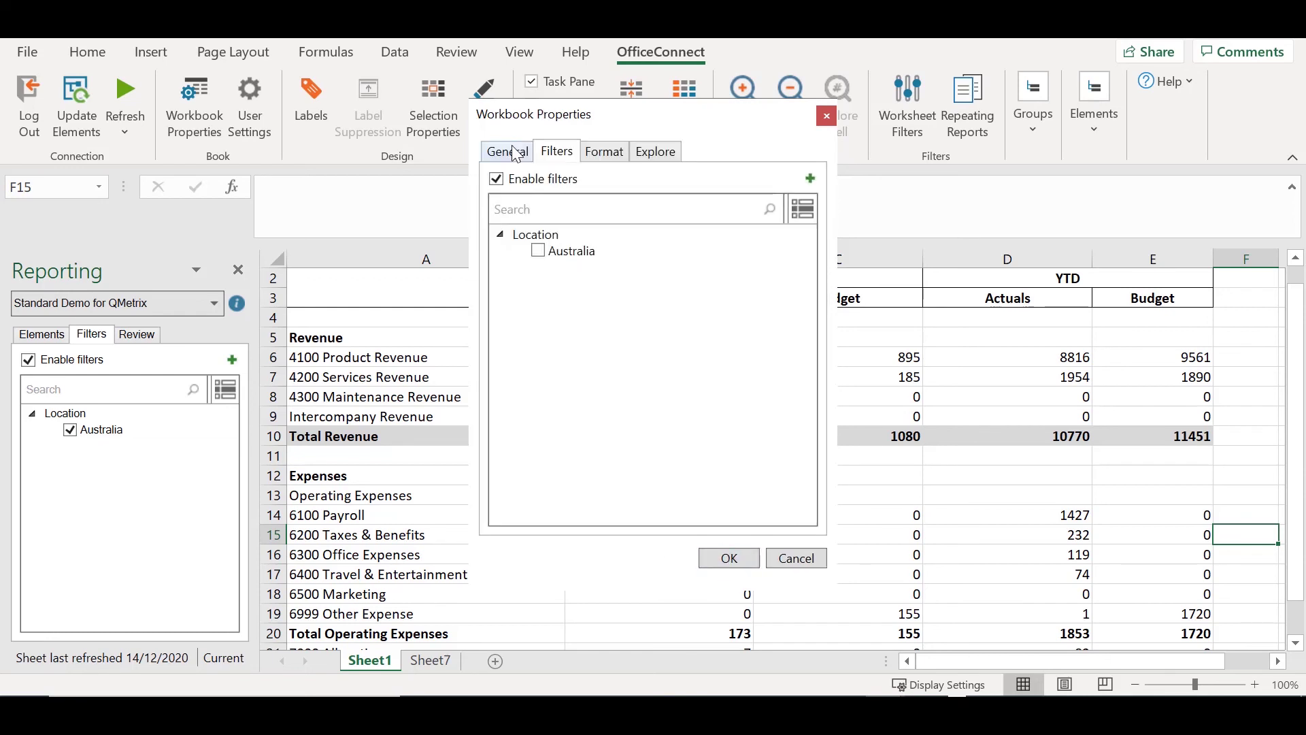
pyautogui.click(553, 251)
pyautogui.click(715, 564)
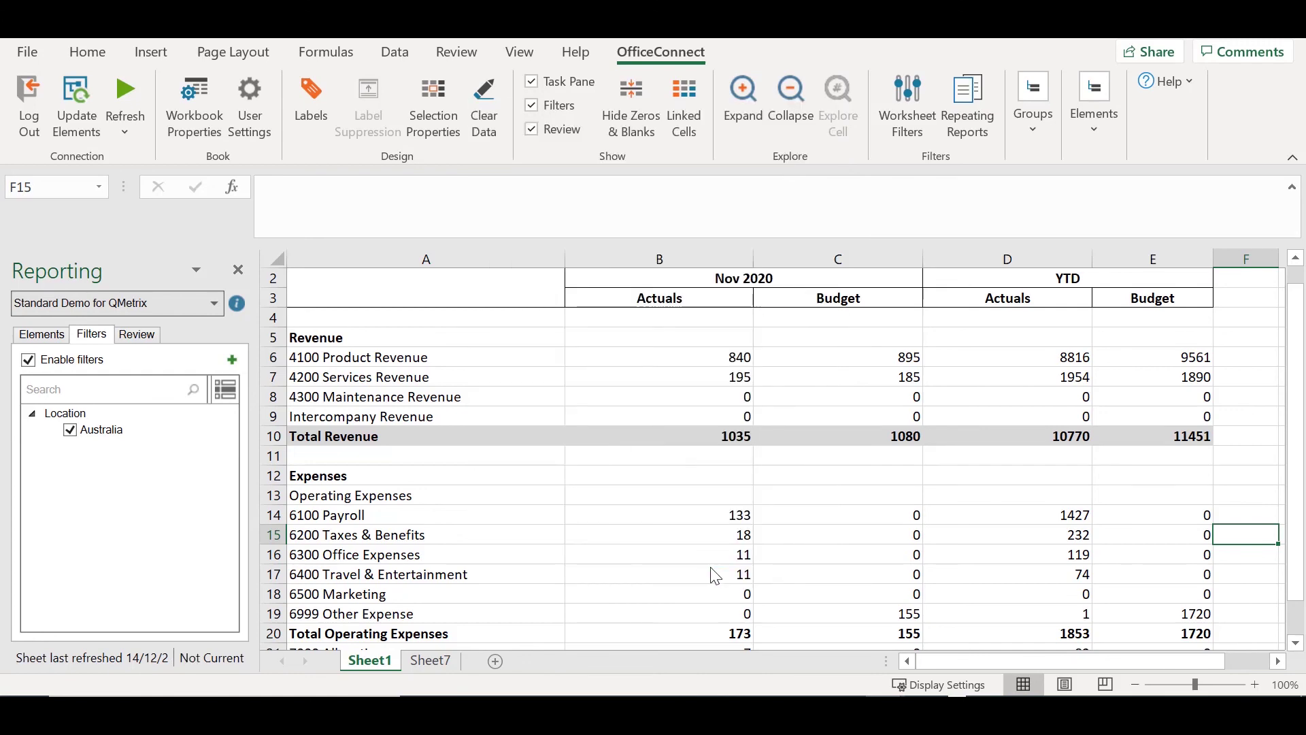